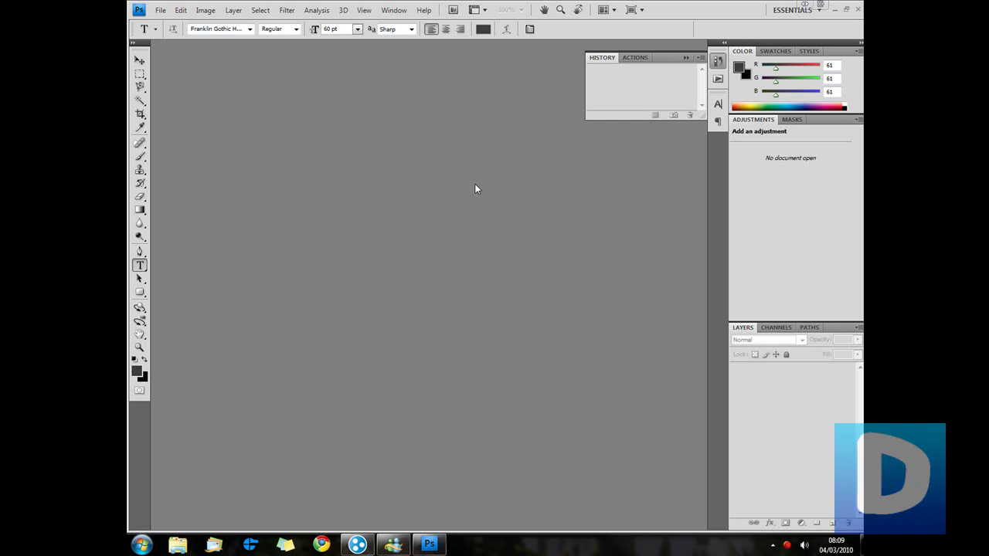
- Create Untitled-1, a blank white RGB document using the Default Photoshop Size preset
{"action": "key", "text": "ctrl+n"}
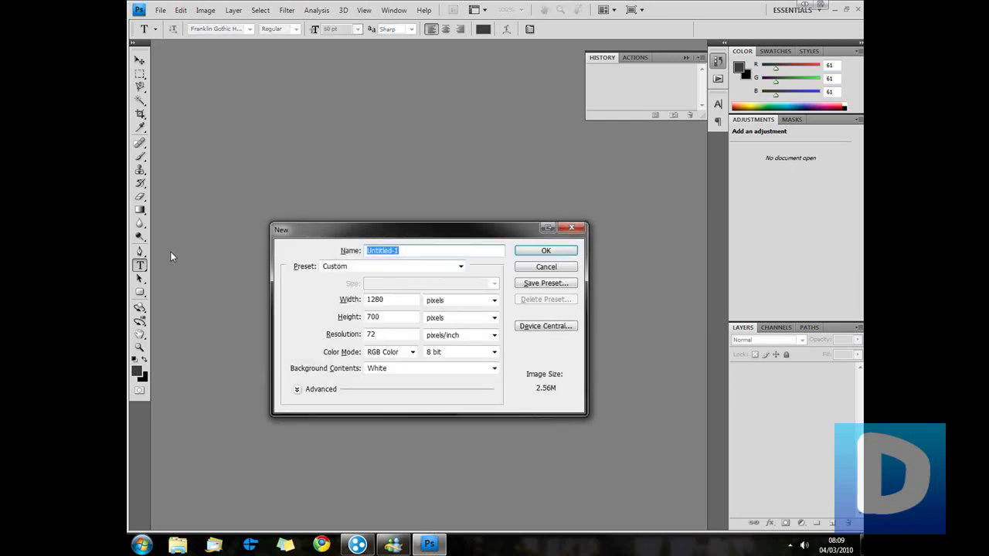
{"action": "left_click_drag", "start_coordinate": [294, 233], "coordinate": [289, 151]}
{"action": "left_click", "coordinate": [400, 187]}
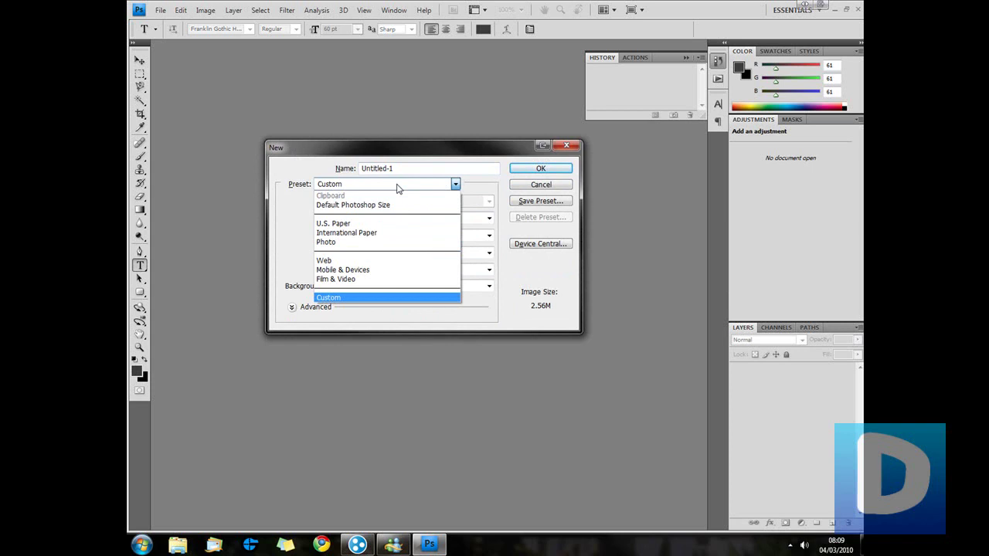
{"action": "left_click", "coordinate": [399, 203]}
{"action": "left_click", "coordinate": [539, 170]}
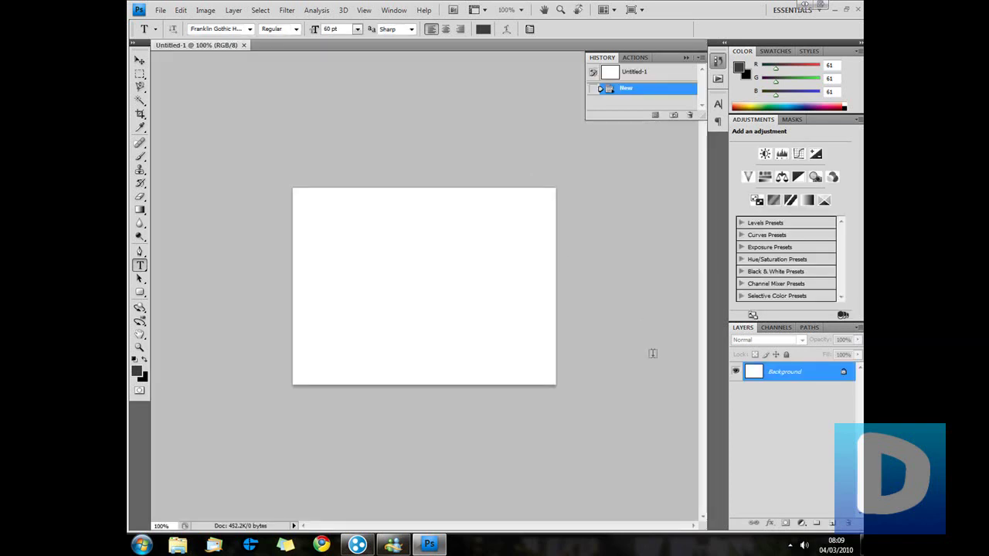
- Add Layer 1 and draw a dark grey rounded square with 10 px corner radius mid-canvas
{"action": "left_click", "coordinate": [835, 524]}
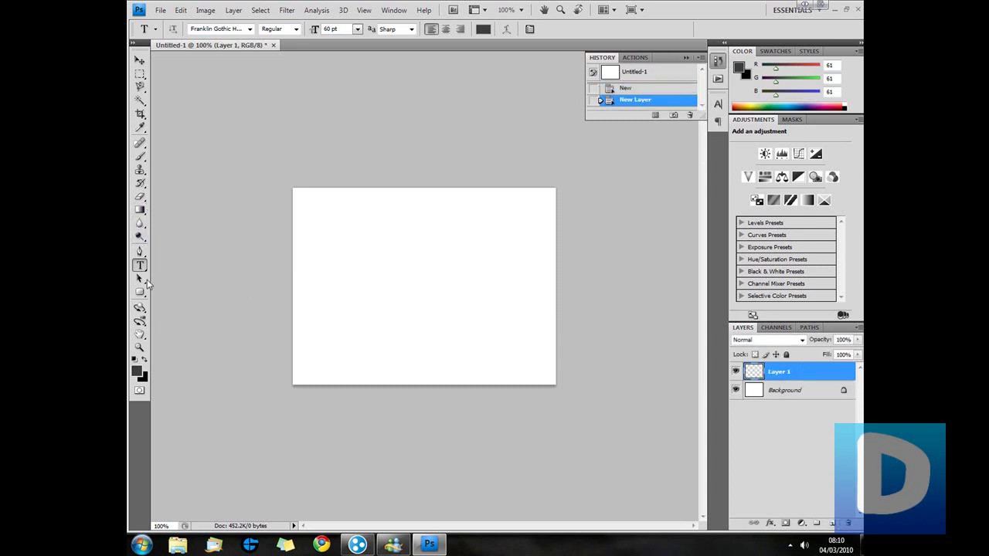
{"action": "left_click", "coordinate": [138, 293]}
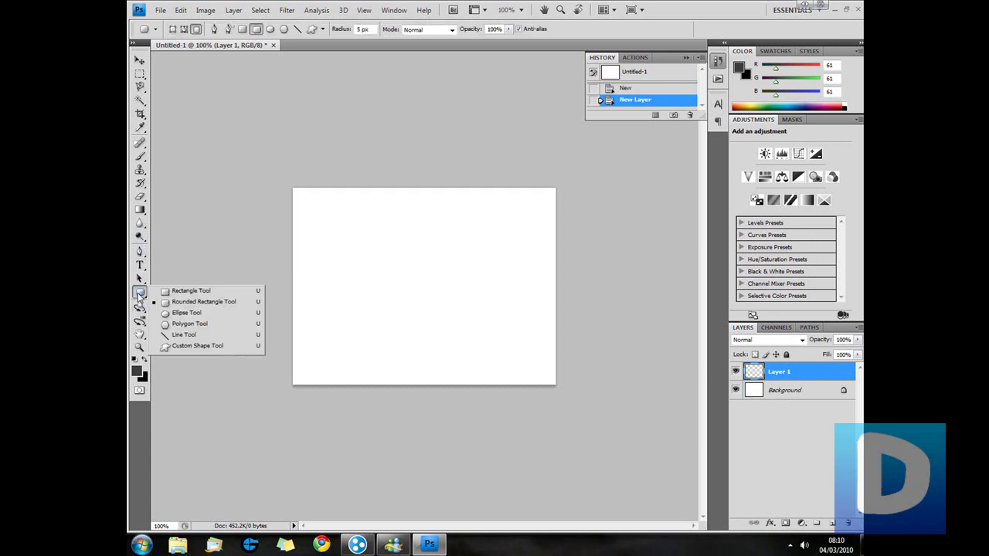
{"action": "left_click", "coordinate": [184, 304]}
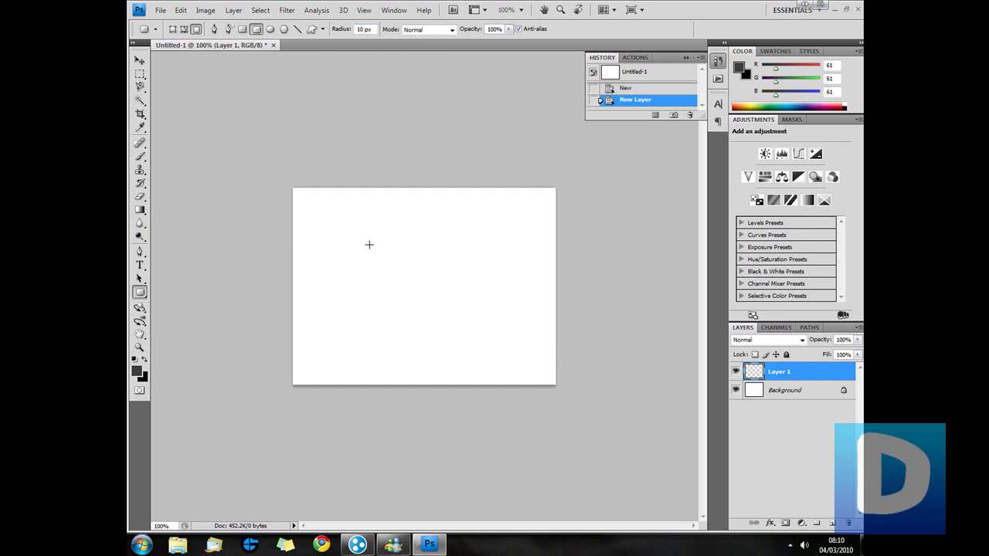
{"action": "left_click_drag", "start_coordinate": [353, 233], "coordinate": [443, 310]}
{"action": "left_click", "coordinate": [139, 60]}
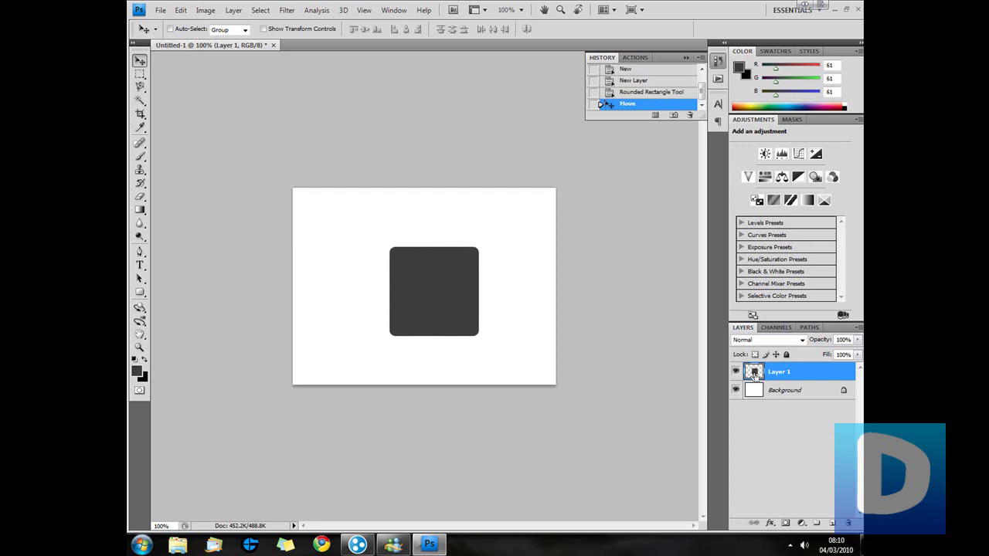
- Load the rounded square's outline from Layer 1 as a selection
{"action": "left_click", "coordinate": [754, 372], "text": "ctrl"}
{"action": "key", "text": "i"}
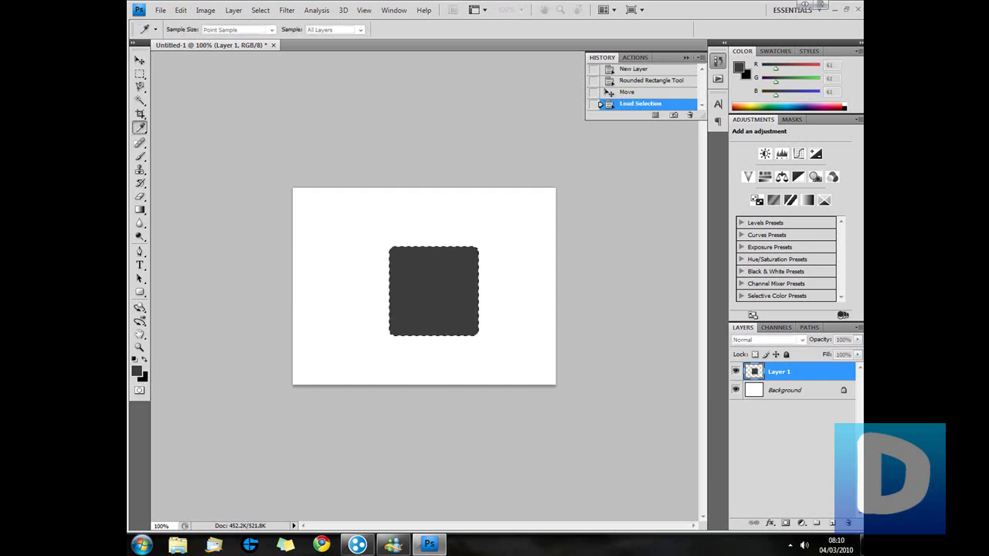
{"action": "key", "text": "ctrl+h"}
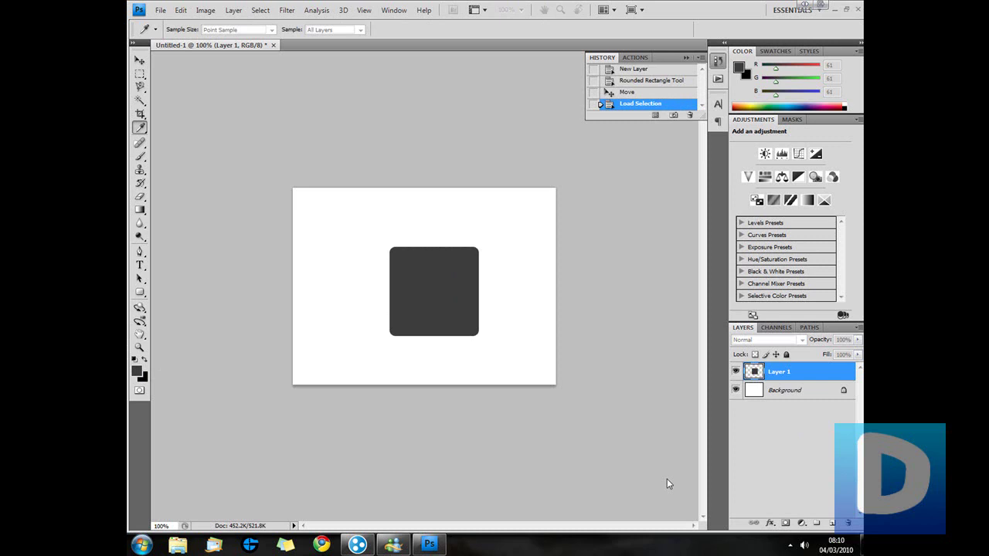
{"action": "key", "text": "ctrl+h"}
- Fill the selection with bright blue R0 G150 B255, deselect, and add empty Layer 2
{"action": "left_click", "coordinate": [138, 372]}
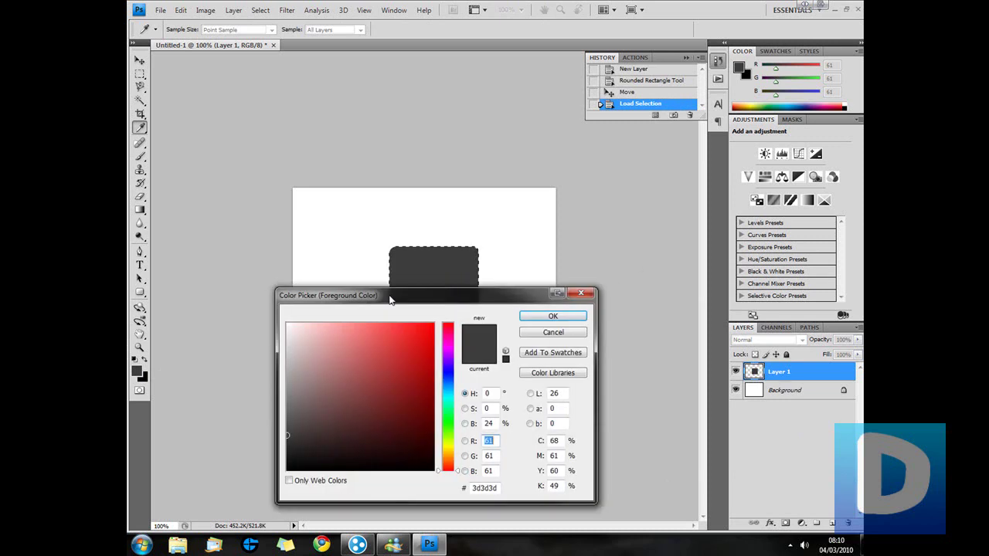
{"action": "left_click_drag", "start_coordinate": [390, 300], "coordinate": [485, 381]}
{"action": "left_click", "coordinate": [541, 463]}
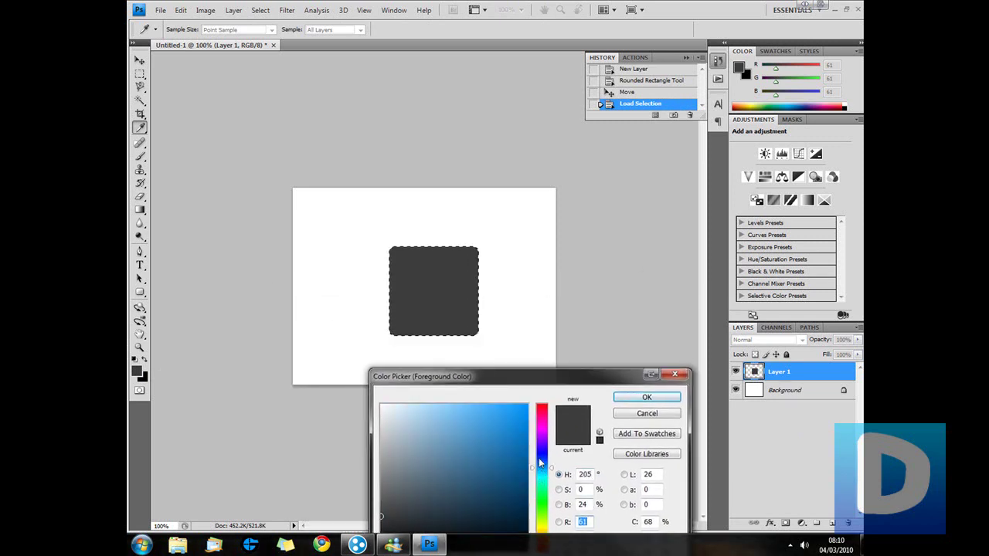
{"action": "left_click", "coordinate": [527, 405]}
{"action": "left_click", "coordinate": [647, 397]}
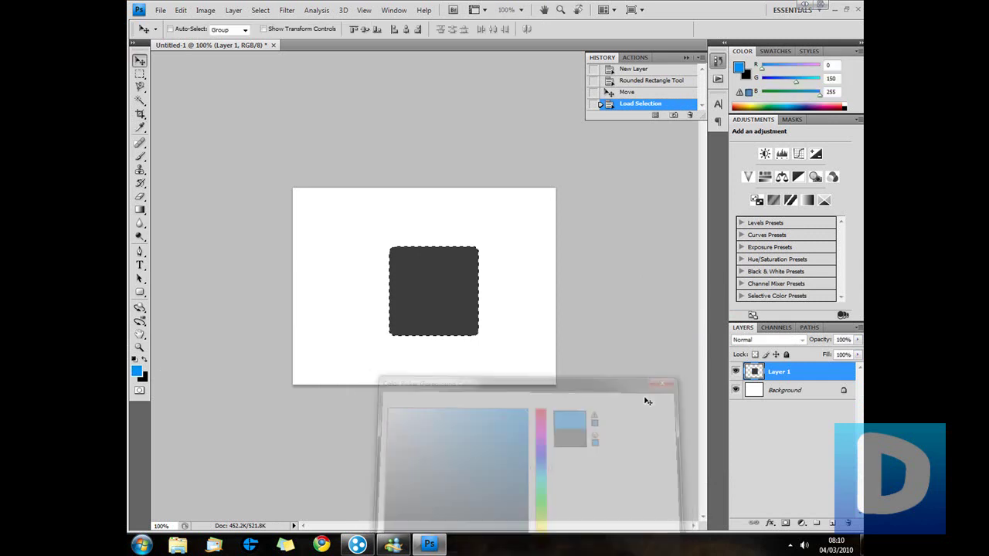
{"action": "key", "text": "alt+BackSpace"}
{"action": "key", "text": "ctrl+d"}
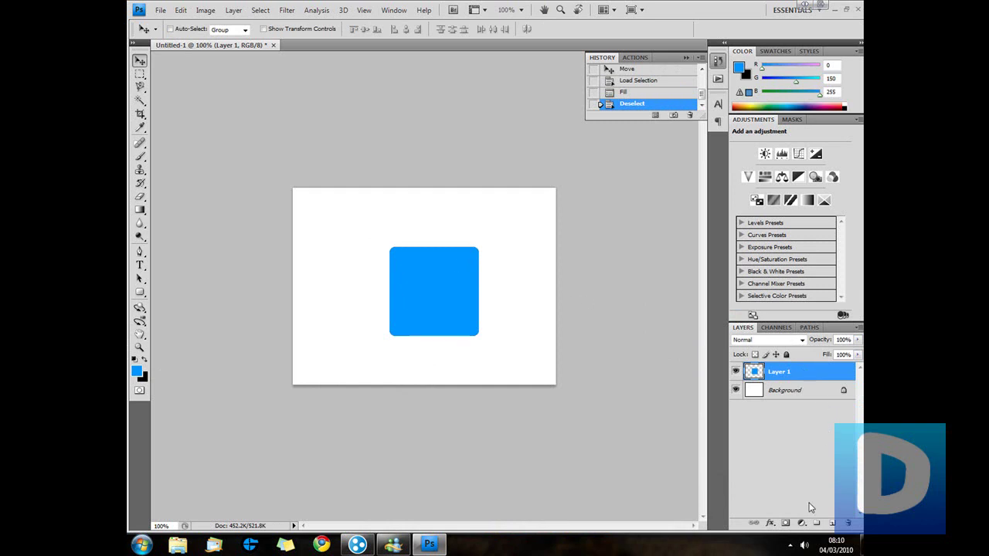
{"action": "left_click", "coordinate": [832, 524]}
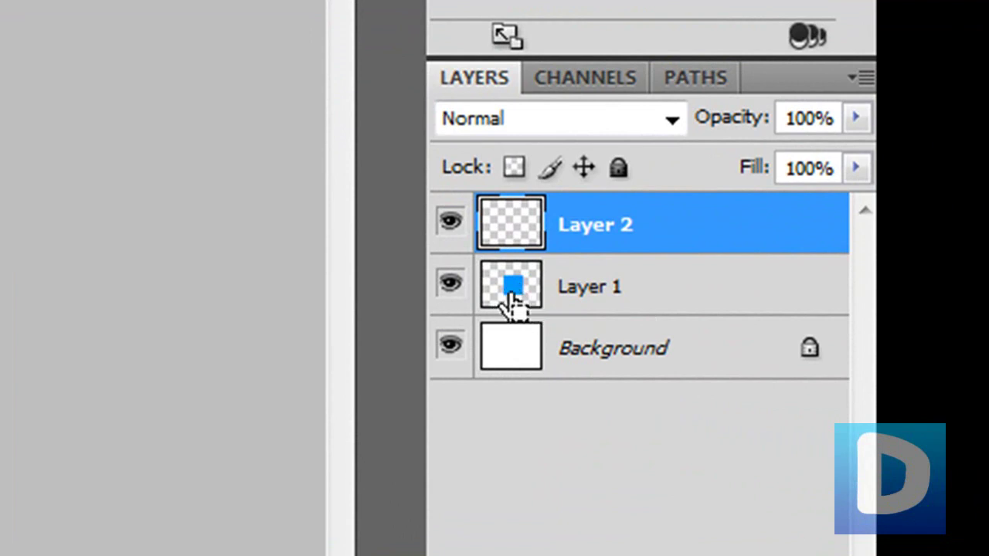
- Reload the blue square's outline and intersect it with an ellipse, keeping a curved top band
{"action": "left_click", "coordinate": [512, 304], "text": "ctrl"}
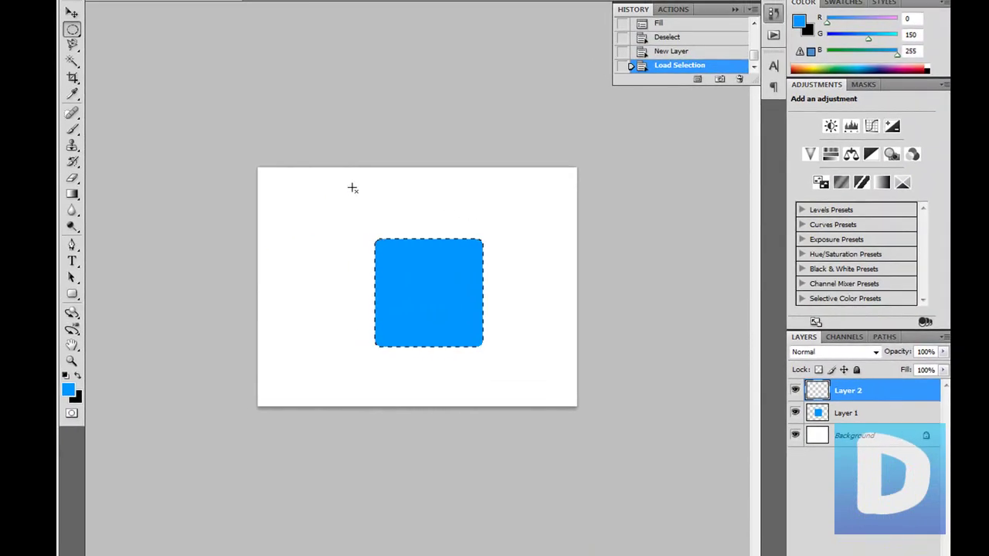
{"action": "left_click_drag", "start_coordinate": [352, 188], "coordinate": [506, 279]}
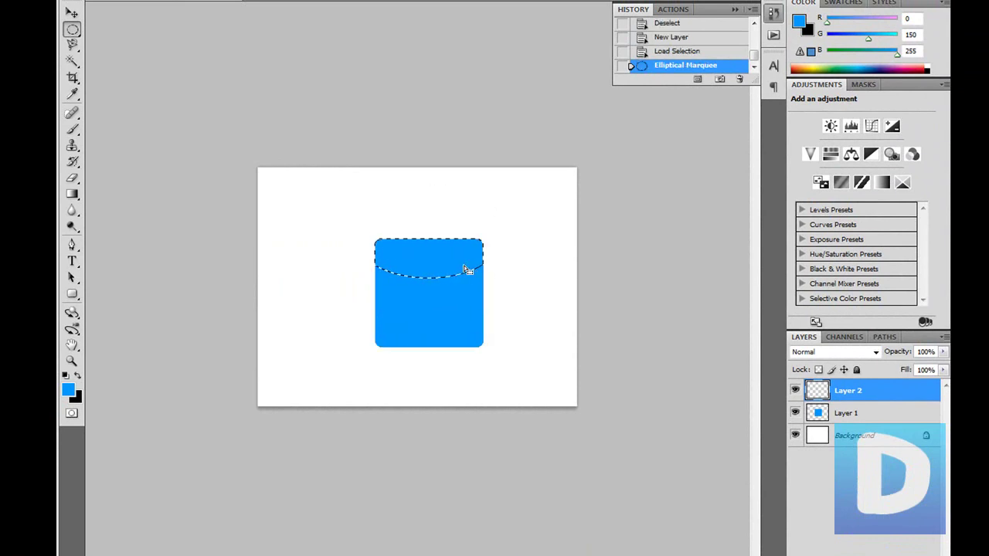
{"action": "left_click", "coordinate": [77, 200]}
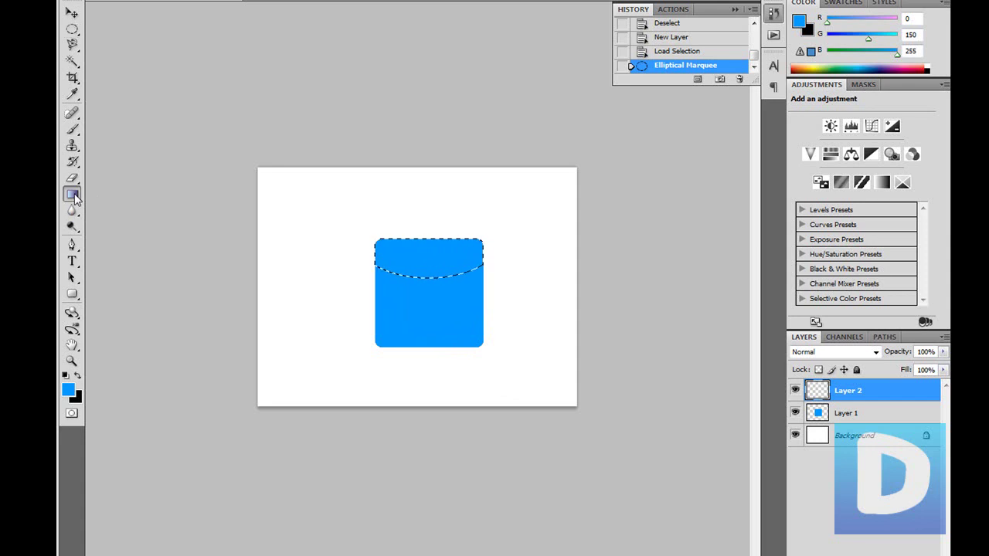
- Fill the curved band with a white Foreground to Transparent gradient for a glossy highlight
{"action": "left_click", "coordinate": [101, 194]}
{"action": "key", "text": "d"}
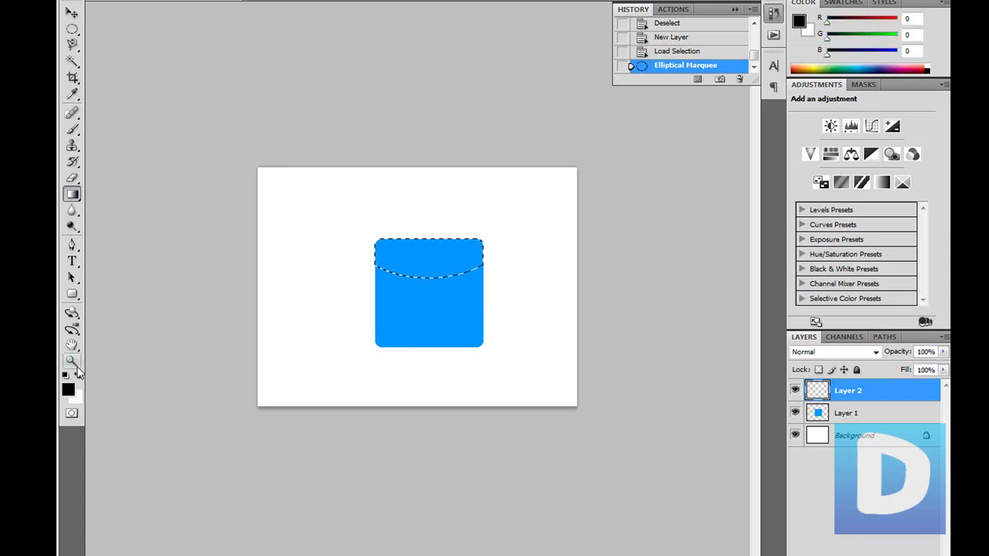
{"action": "left_click", "coordinate": [77, 375]}
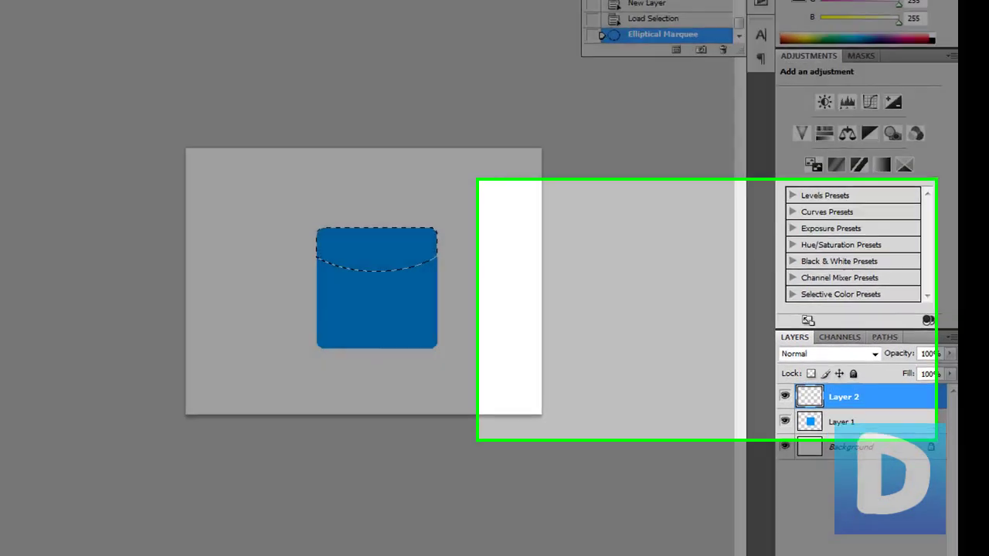
{"action": "left_click", "coordinate": [163, 4]}
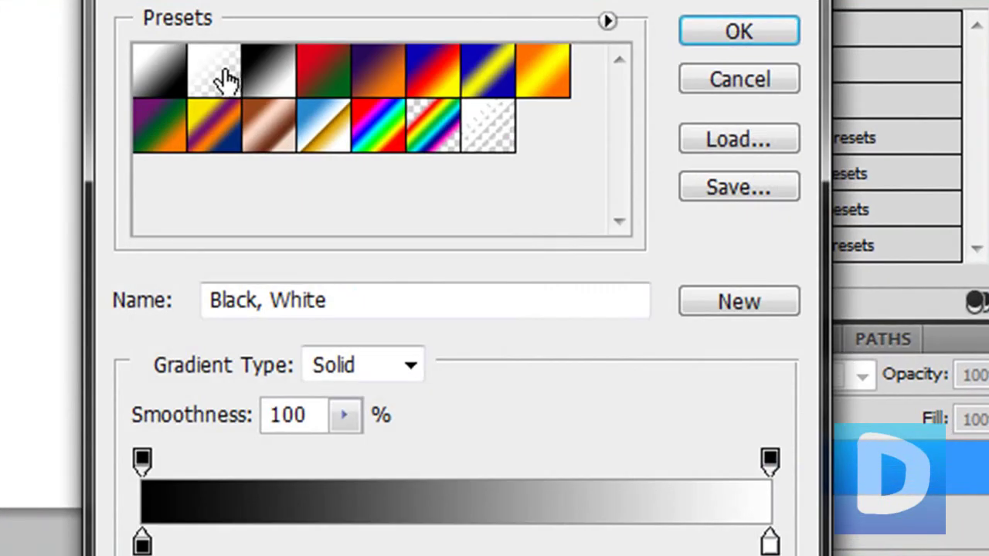
{"action": "left_click", "coordinate": [224, 79]}
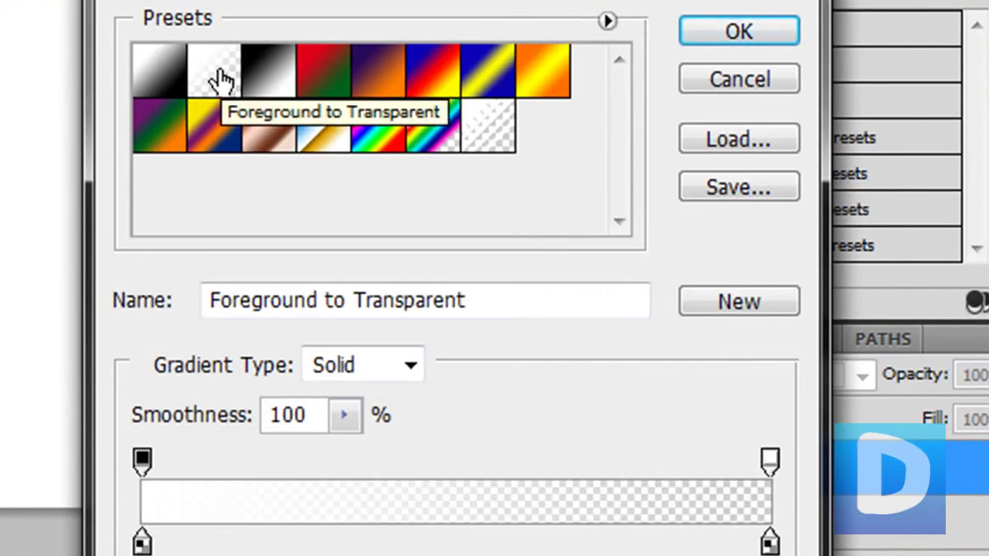
{"action": "left_click_drag", "start_coordinate": [216, 294], "coordinate": [473, 301]}
{"action": "left_click", "coordinate": [701, 34]}
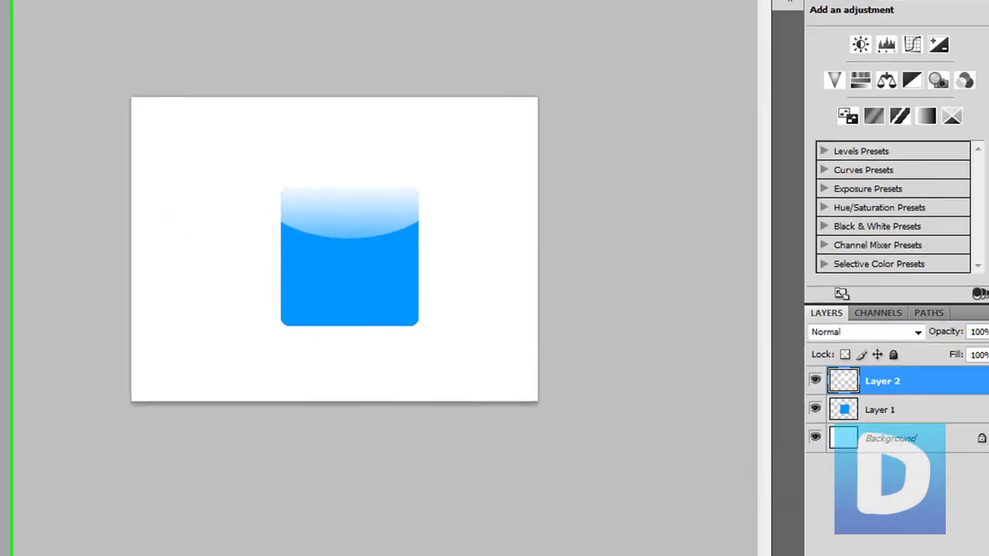
- Give Layer 1's blue square a Bevel and Emboss with depth lowered almost to minimum
{"action": "left_click", "coordinate": [879, 402]}
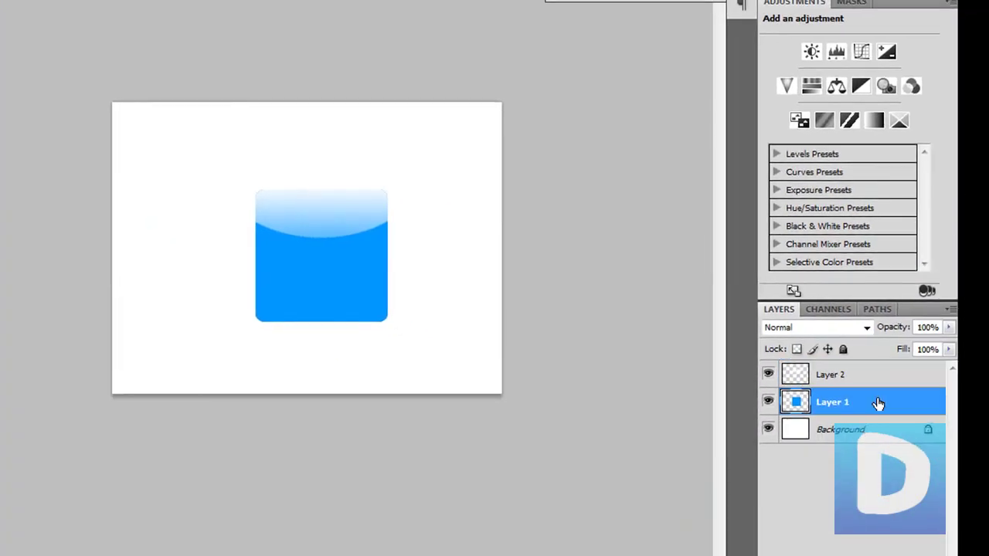
{"action": "double_click", "coordinate": [879, 402]}
{"action": "left_click_drag", "start_coordinate": [603, 82], "coordinate": [572, 109]}
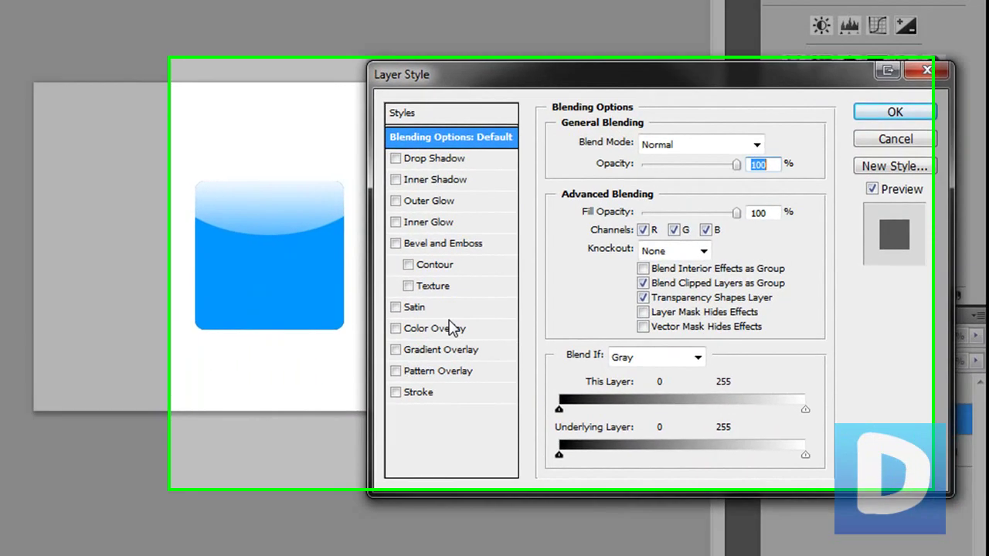
{"action": "left_click", "coordinate": [432, 241]}
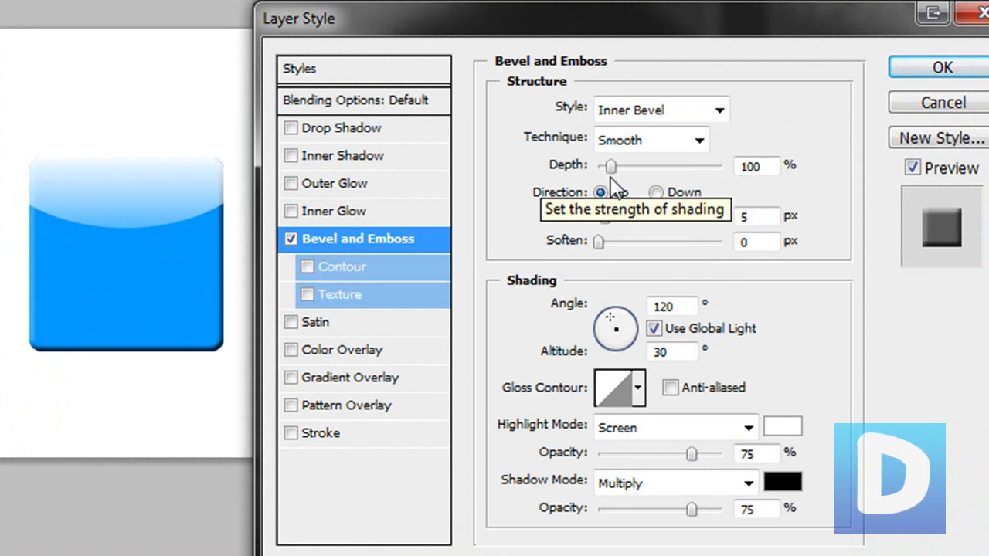
{"action": "left_click_drag", "start_coordinate": [610, 167], "coordinate": [601, 169]}
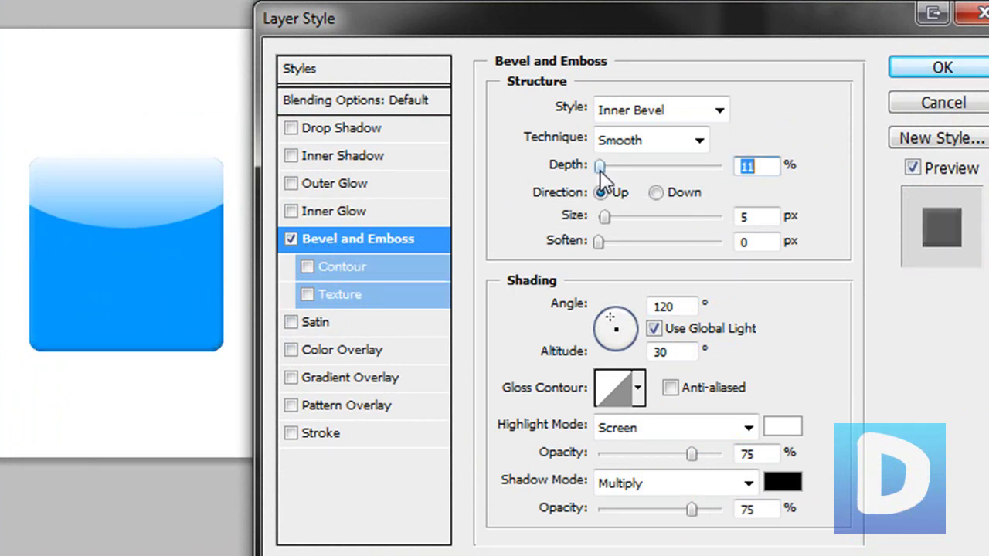
- Add a 23% opacity drop shadow with shorter distance and a gradient overlay near 32%
{"action": "left_click", "coordinate": [341, 128]}
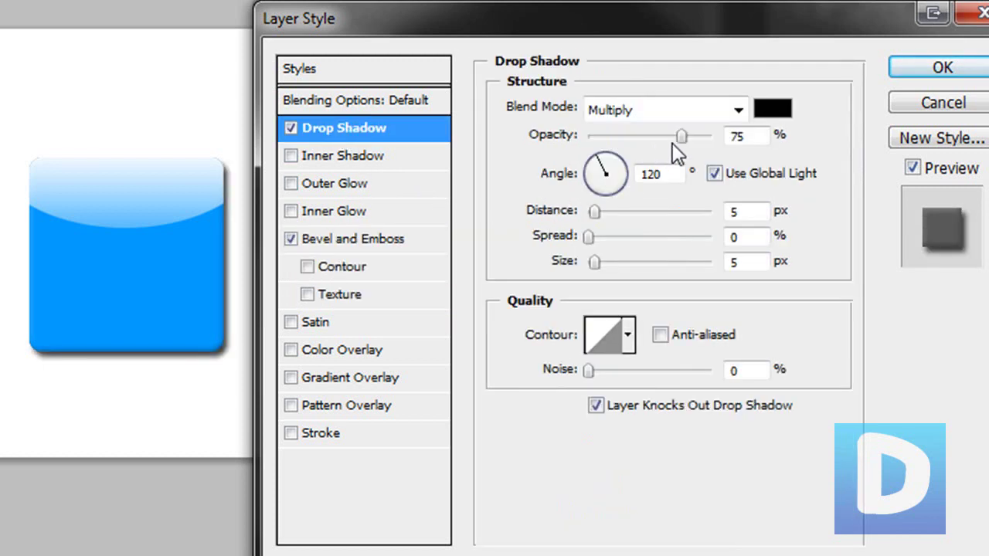
{"action": "left_click_drag", "start_coordinate": [678, 136], "coordinate": [618, 136]}
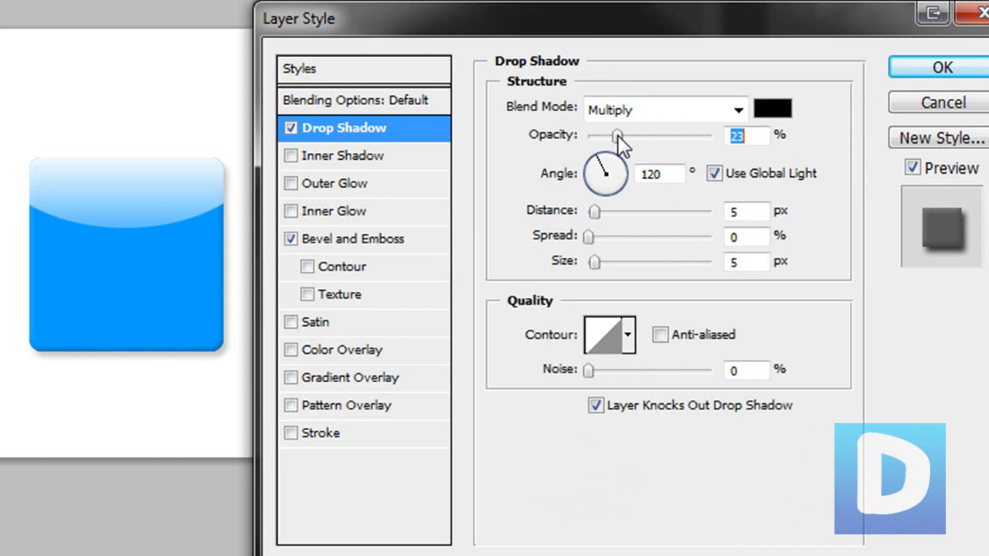
{"action": "left_click_drag", "start_coordinate": [598, 218], "coordinate": [593, 214]}
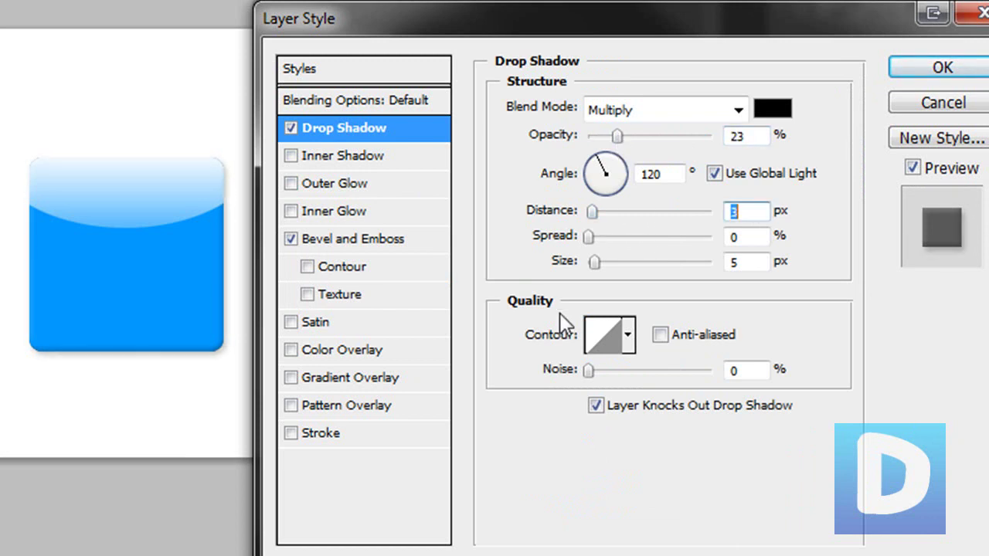
{"action": "left_click", "coordinate": [377, 379]}
{"action": "left_click_drag", "start_coordinate": [711, 136], "coordinate": [627, 144]}
{"action": "left_click_drag", "start_coordinate": [477, 24], "coordinate": [468, 61]}
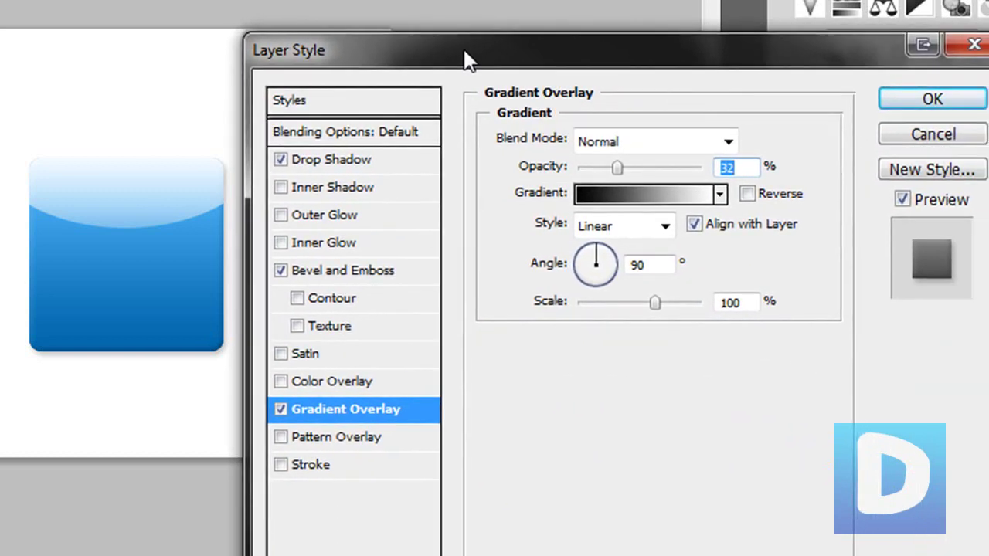
{"action": "left_click", "coordinate": [328, 354]}
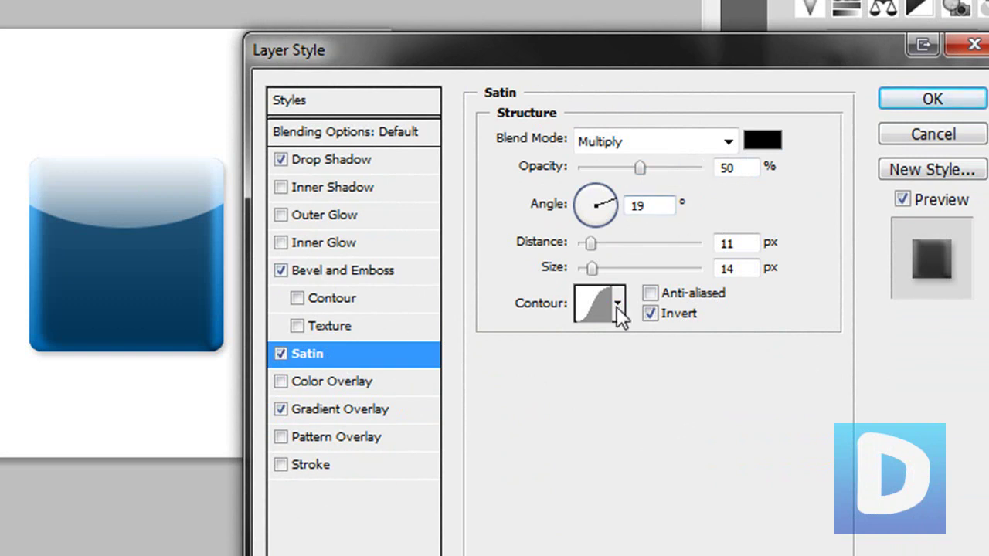
{"action": "left_click", "coordinate": [599, 323]}
{"action": "left_click", "coordinate": [568, 374]}
{"action": "left_click", "coordinate": [514, 371]}
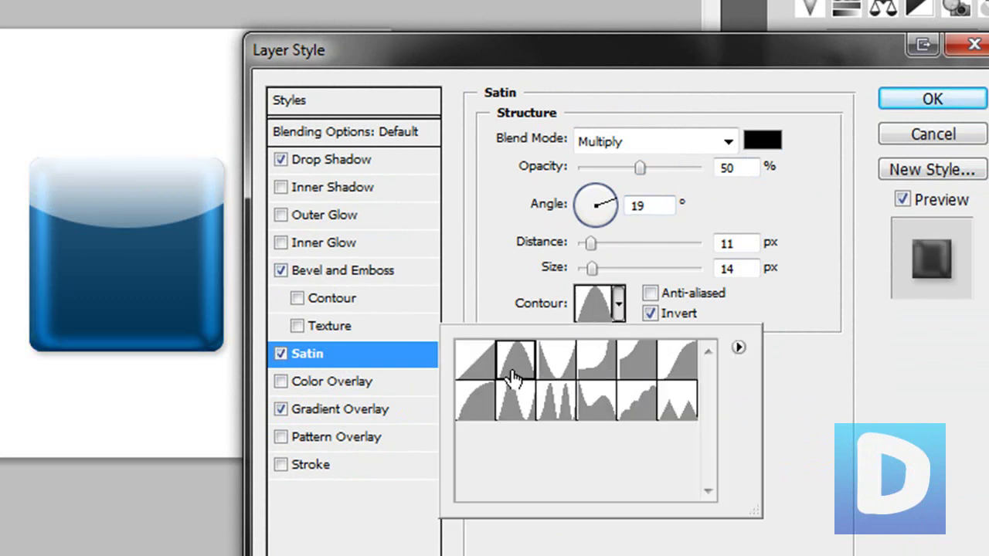
{"action": "left_click", "coordinate": [484, 417]}
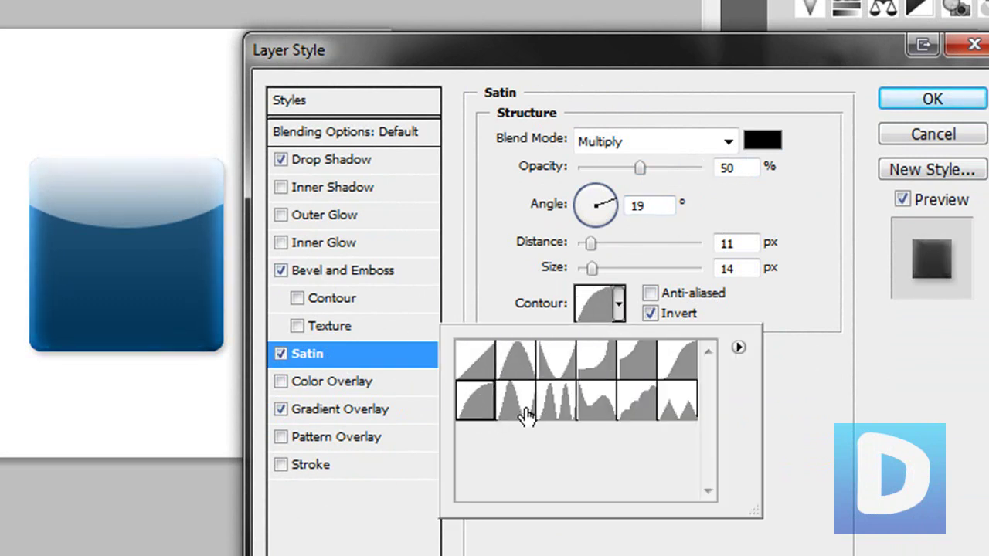
{"action": "left_click", "coordinate": [580, 413]}
{"action": "left_click", "coordinate": [809, 405]}
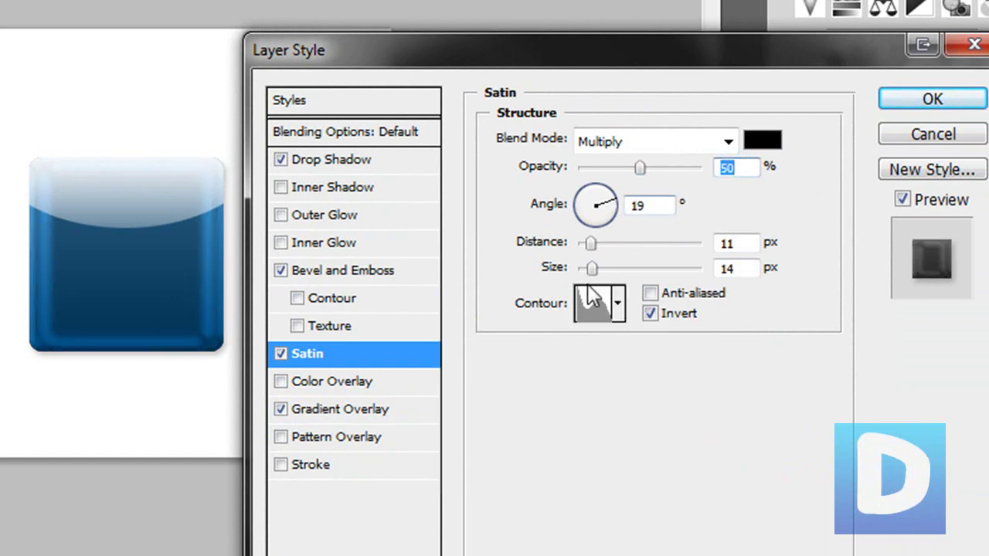
{"action": "left_click_drag", "start_coordinate": [593, 246], "coordinate": [666, 258]}
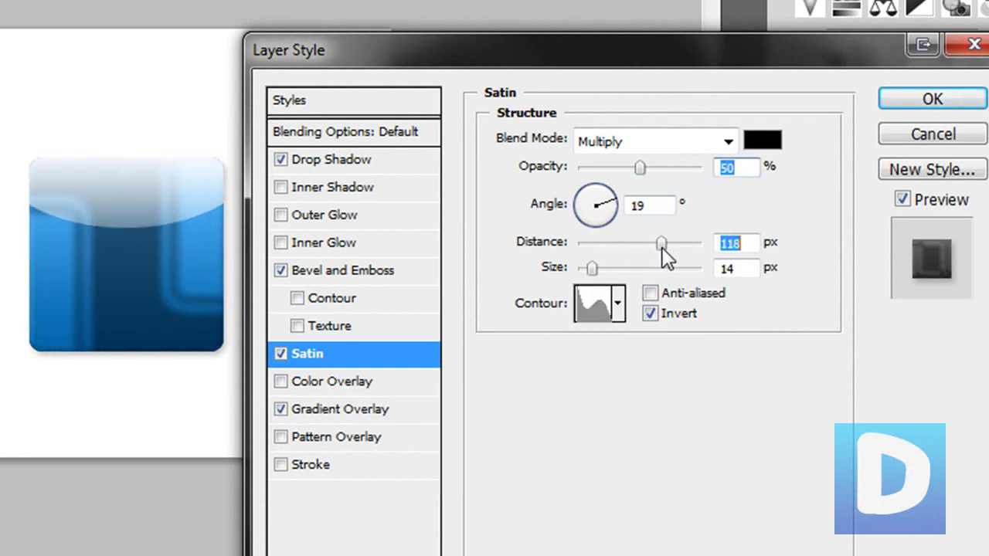
{"action": "left_click", "coordinate": [279, 353]}
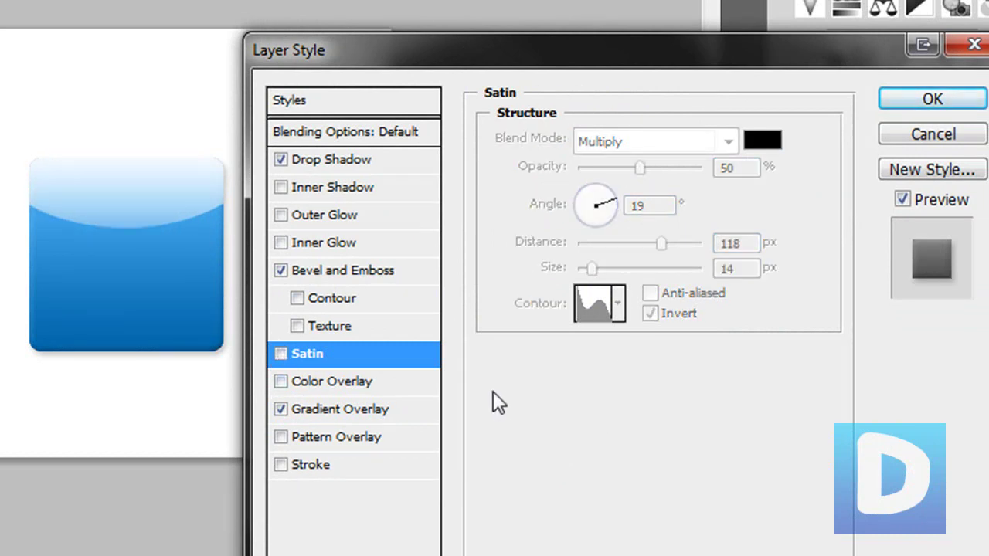
- Enable Inner Glow instead of Outer Glow and set its colour to a deeper blue
{"action": "left_click", "coordinate": [323, 217]}
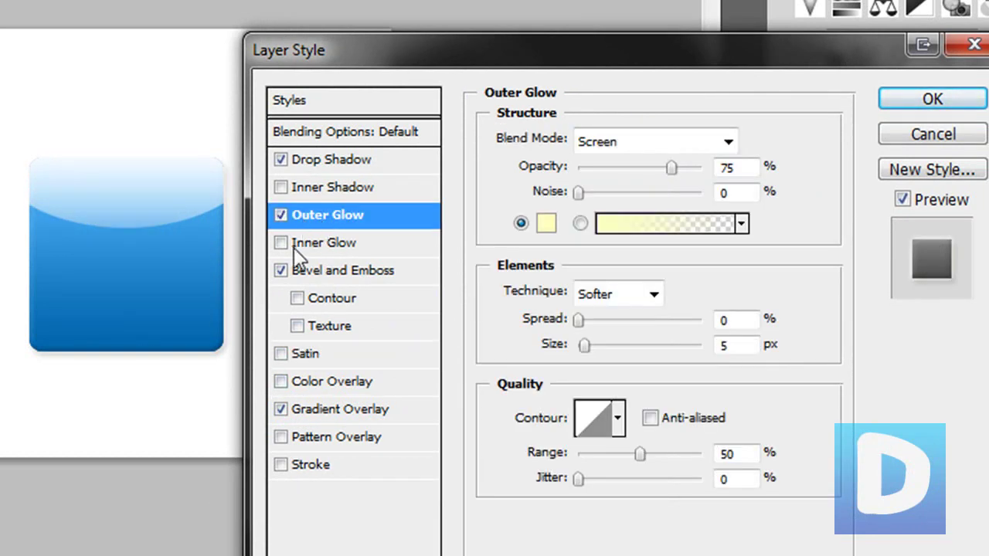
{"action": "left_click", "coordinate": [280, 242]}
{"action": "left_click", "coordinate": [282, 215]}
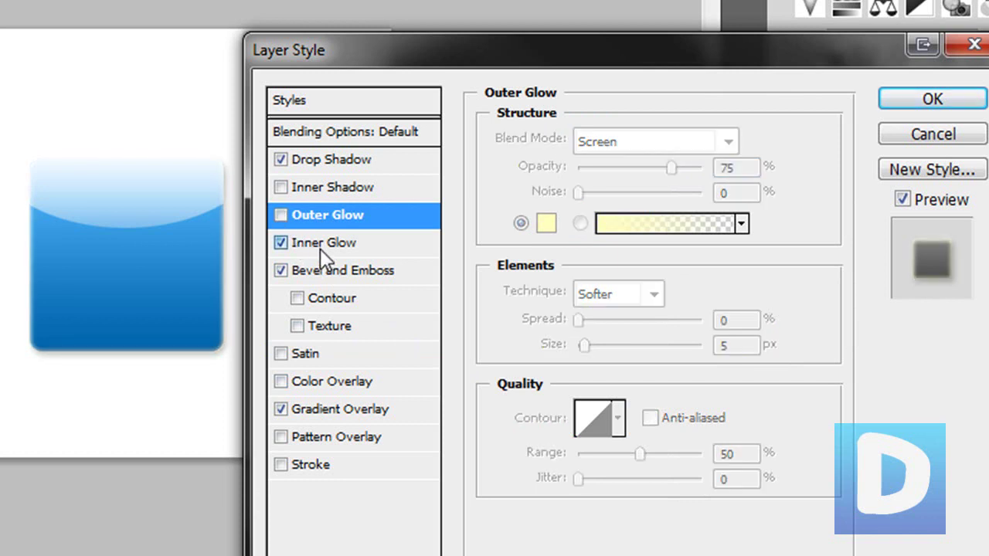
{"action": "left_click", "coordinate": [320, 248]}
{"action": "left_click", "coordinate": [547, 224]}
{"action": "left_click_drag", "start_coordinate": [368, 433], "coordinate": [489, 293]}
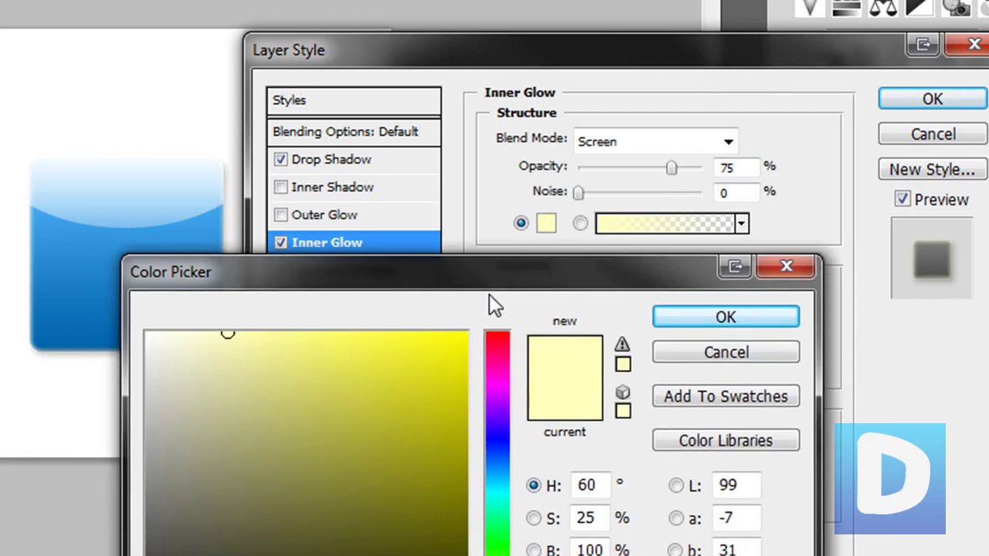
{"action": "left_click", "coordinate": [94, 245]}
{"action": "left_click_drag", "start_coordinate": [503, 469], "coordinate": [495, 451]}
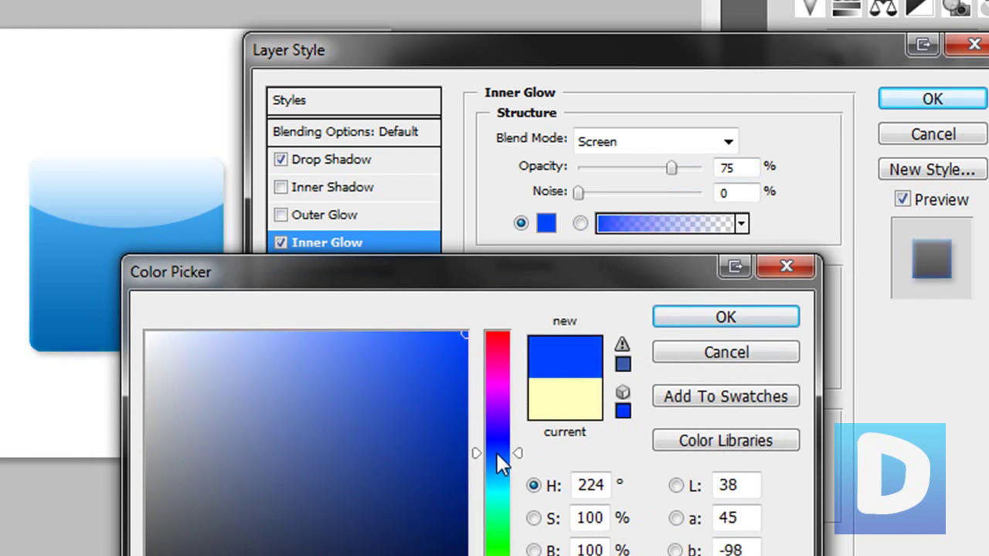
{"action": "left_click", "coordinate": [692, 319]}
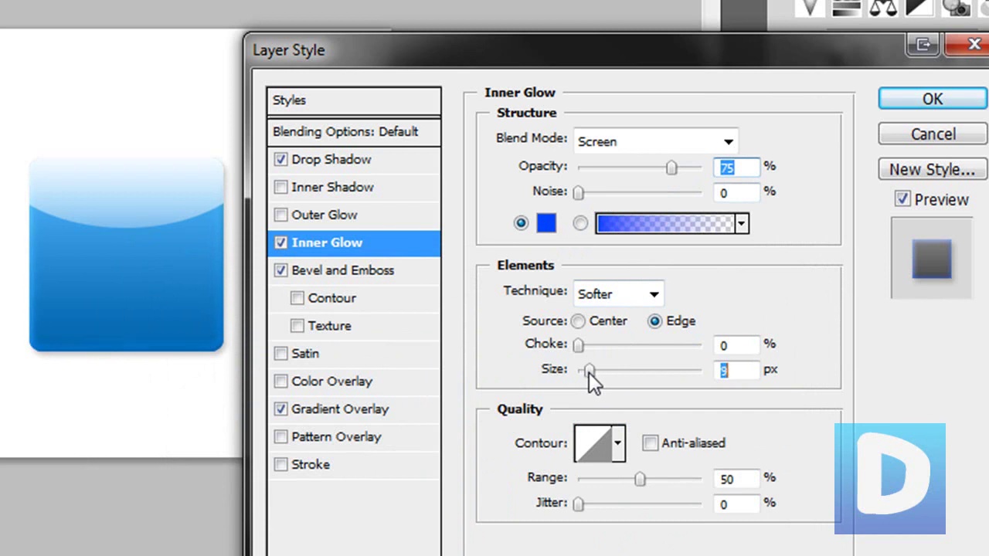
- Set the inner glow to Normal blend, 10 px size and 10% choke
{"action": "left_click_drag", "start_coordinate": [588, 373], "coordinate": [591, 372]}
{"action": "left_click", "coordinate": [674, 139]}
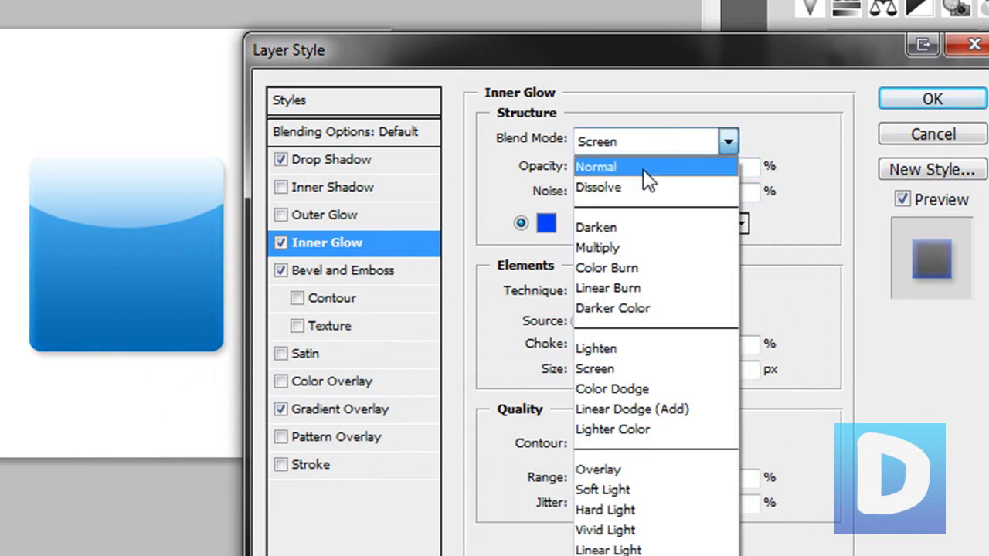
{"action": "left_click", "coordinate": [640, 165]}
{"action": "left_click_drag", "start_coordinate": [585, 373], "coordinate": [585, 369]}
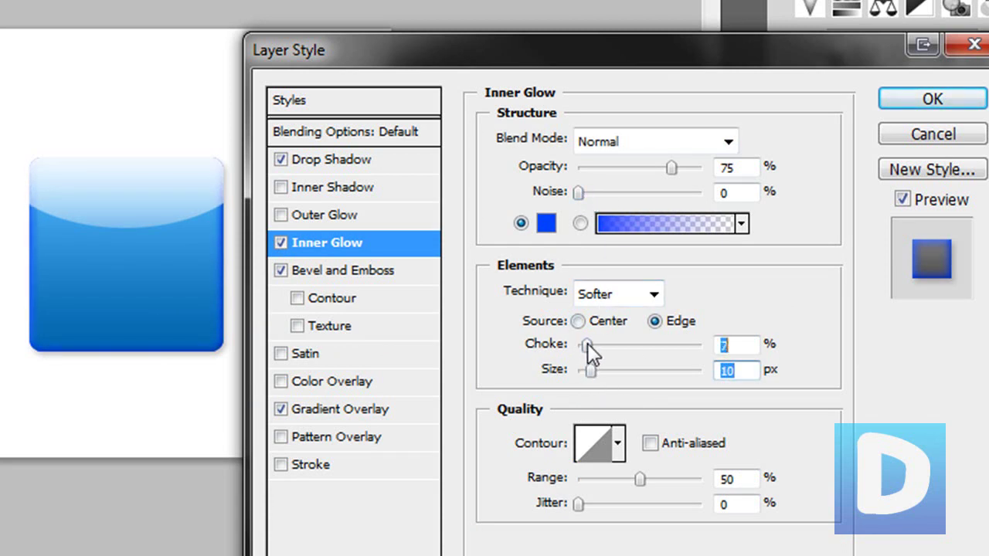
{"action": "left_click_drag", "start_coordinate": [588, 343], "coordinate": [592, 343]}
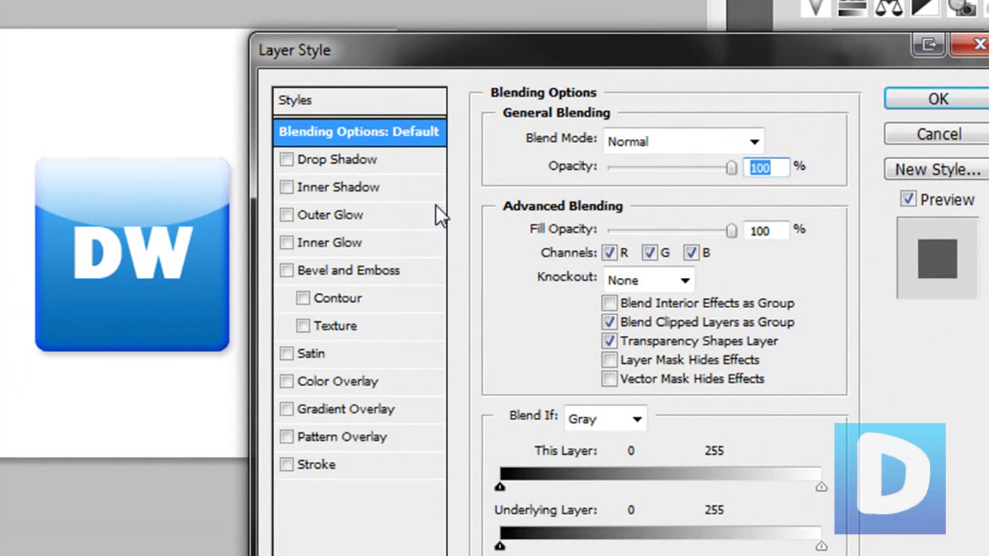
- Give the DW text an Inner Shadow at 0 px distance, 83% opacity, plus a 14% Gradient Overlay
{"action": "left_click", "coordinate": [363, 189]}
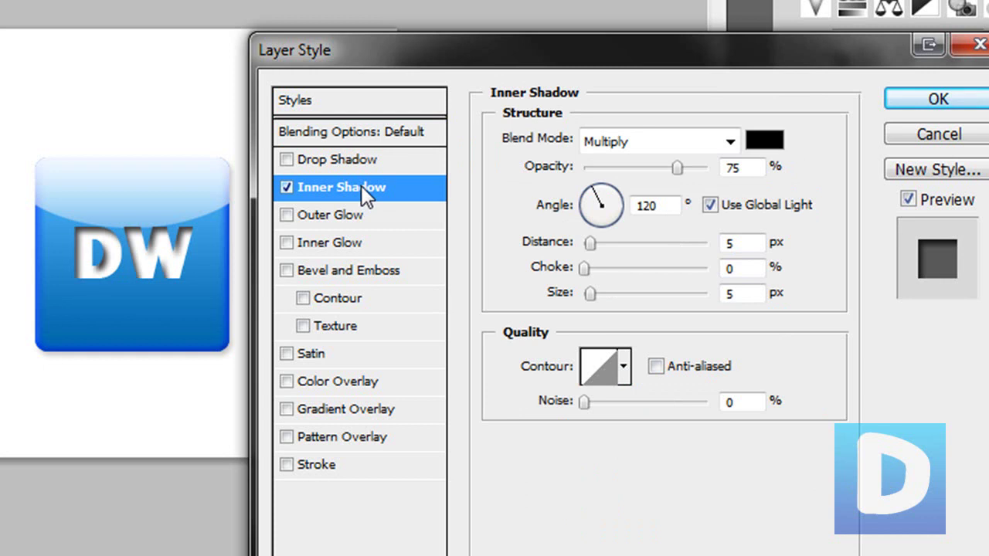
{"action": "left_click_drag", "start_coordinate": [590, 244], "coordinate": [582, 246]}
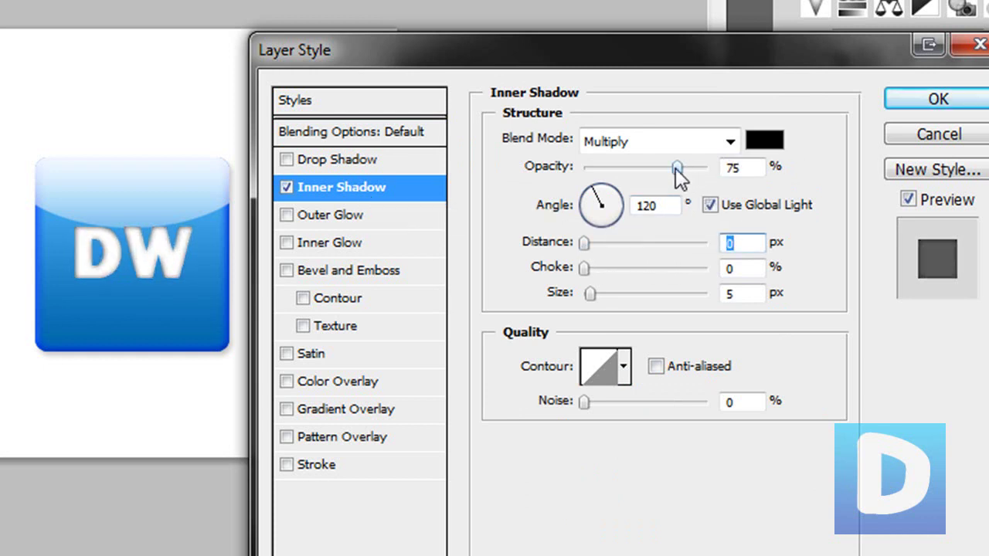
{"action": "mouse_move", "coordinate": [677, 168]}
{"action": "left_mouse_down"}
{"action": "mouse_move", "coordinate": [641, 185]}
{"action": "mouse_move", "coordinate": [687, 170]}
{"action": "left_mouse_up"}
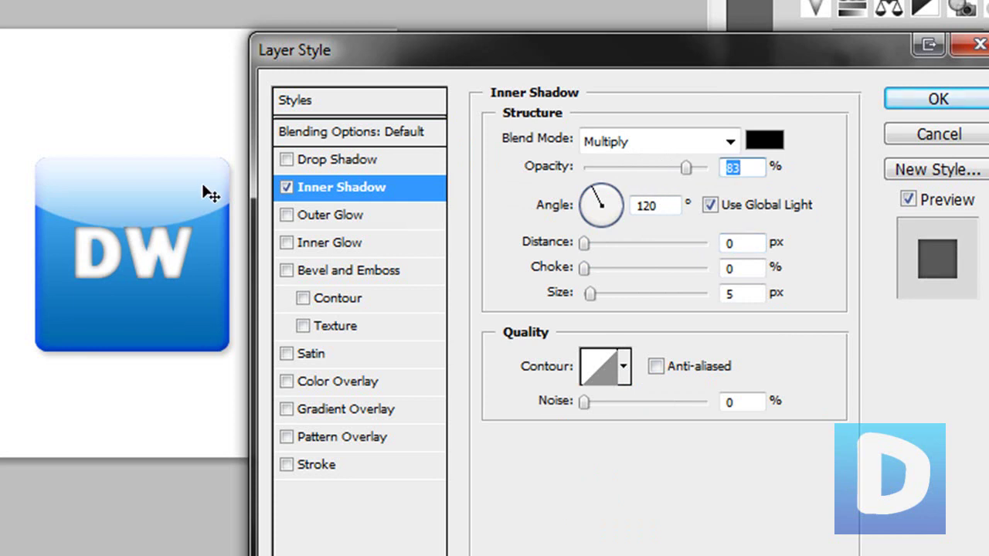
{"action": "left_click", "coordinate": [320, 412]}
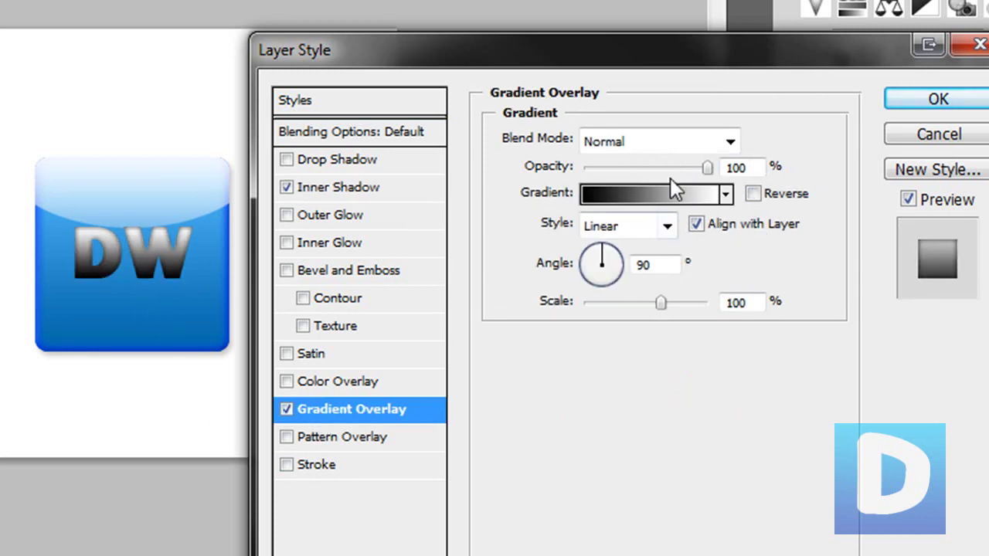
{"action": "mouse_move", "coordinate": [707, 169]}
{"action": "left_mouse_down"}
{"action": "mouse_move", "coordinate": [600, 181]}
{"action": "mouse_move", "coordinate": [607, 171]}
{"action": "left_mouse_up"}
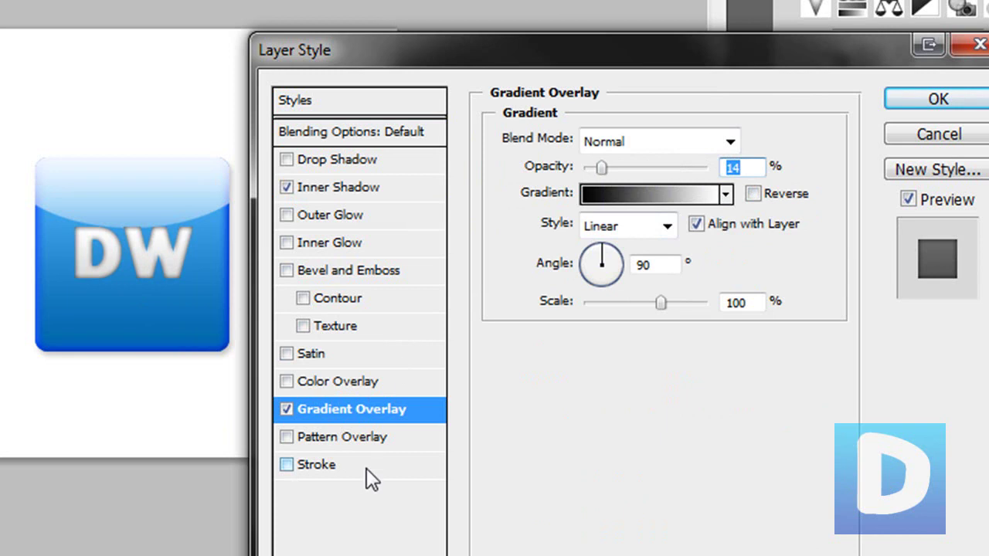
- Try a dark grey Color Overlay on the DW text, then discard it and close Layer Style
{"action": "left_click", "coordinate": [345, 379]}
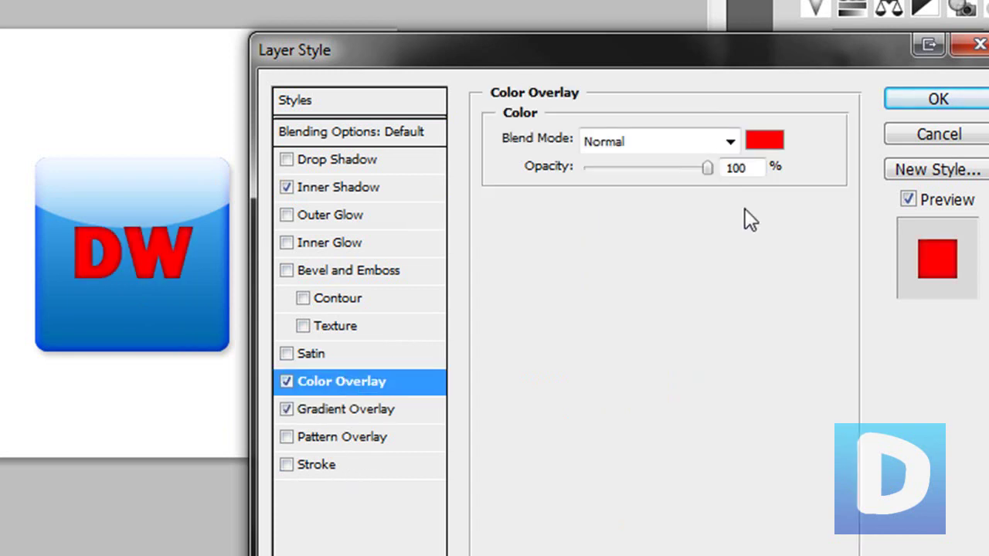
{"action": "left_click", "coordinate": [764, 142]}
{"action": "left_click_drag", "start_coordinate": [313, 450], "coordinate": [55, 555]}
{"action": "left_click", "coordinate": [732, 319]}
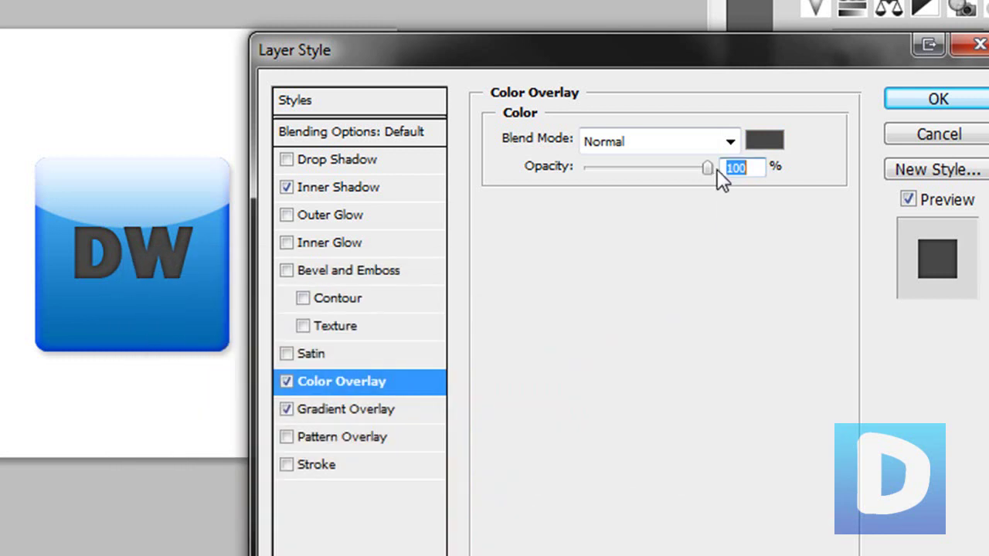
{"action": "left_click_drag", "start_coordinate": [708, 169], "coordinate": [654, 180]}
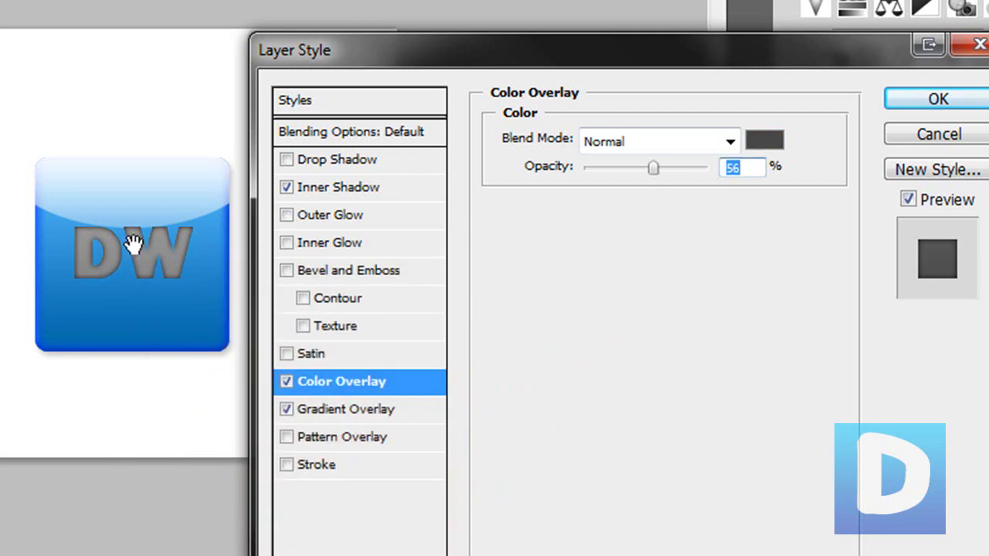
{"action": "left_click", "coordinate": [287, 382]}
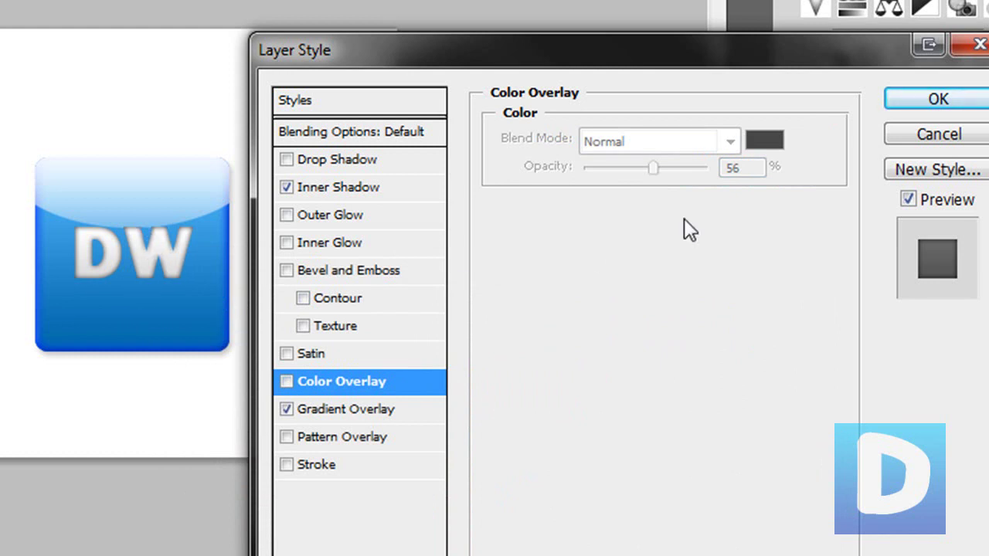
{"action": "left_click", "coordinate": [915, 99]}
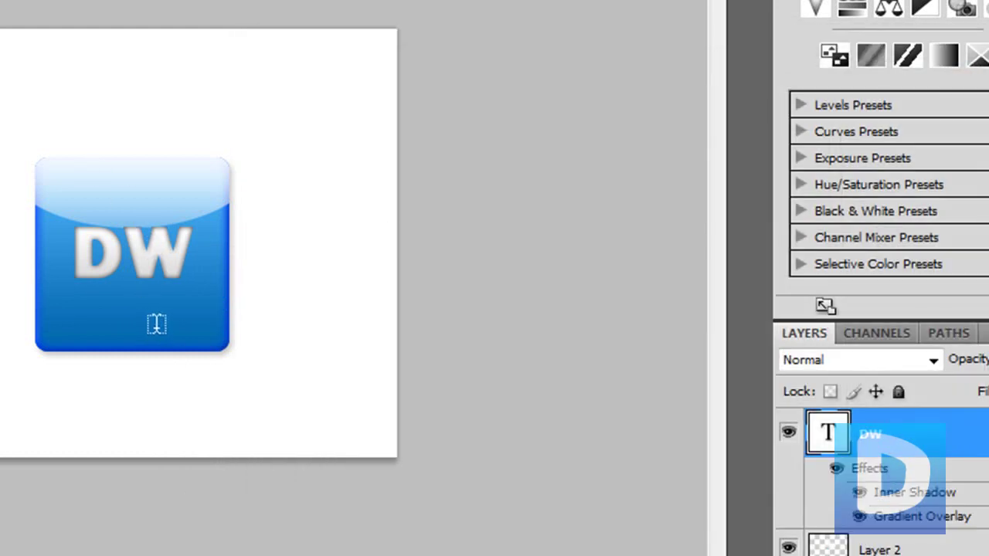